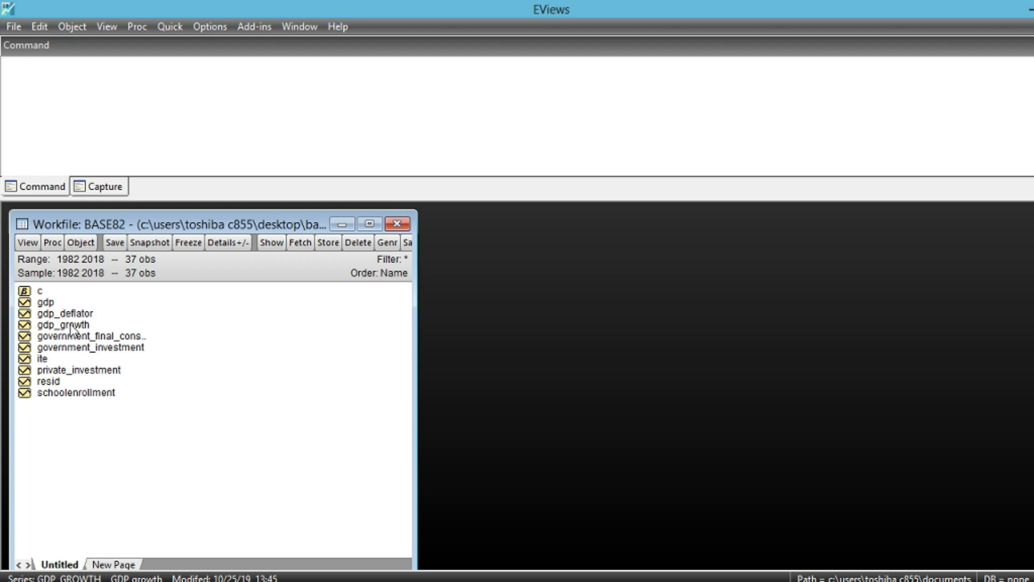
click(81, 326)
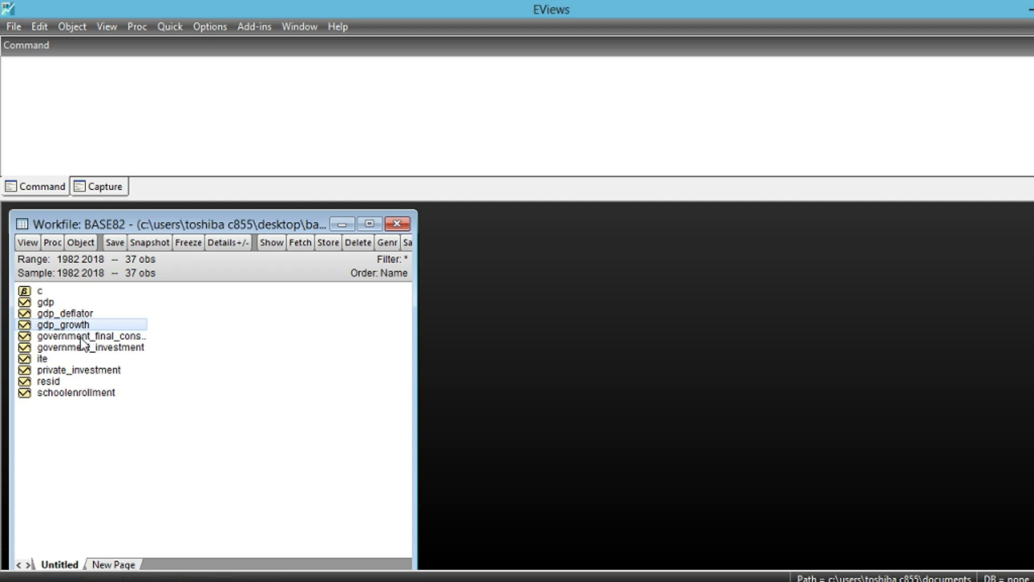
ctrl+click(81, 348)
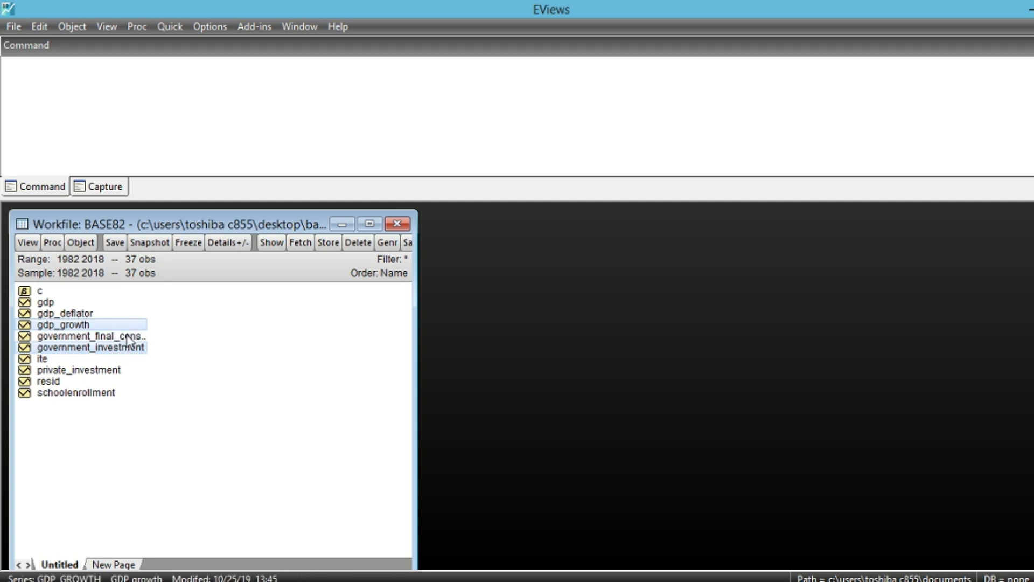
click(152, 371)
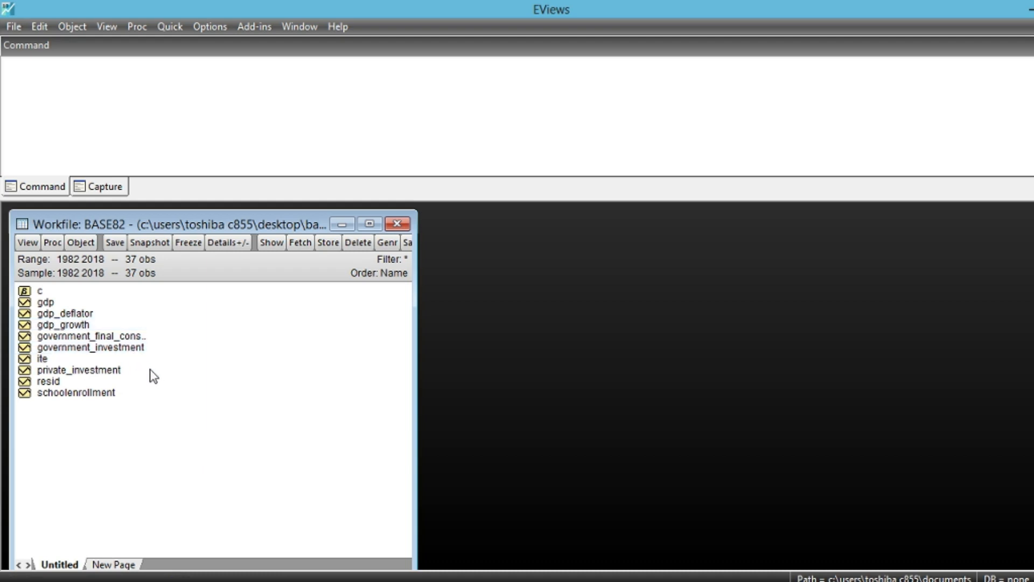
- Estimate a standard VAR of gdp_growth and government_investment with lag intervals 1 2, sample 1982 2018 and constant c as exogenous variable
click(72, 327)
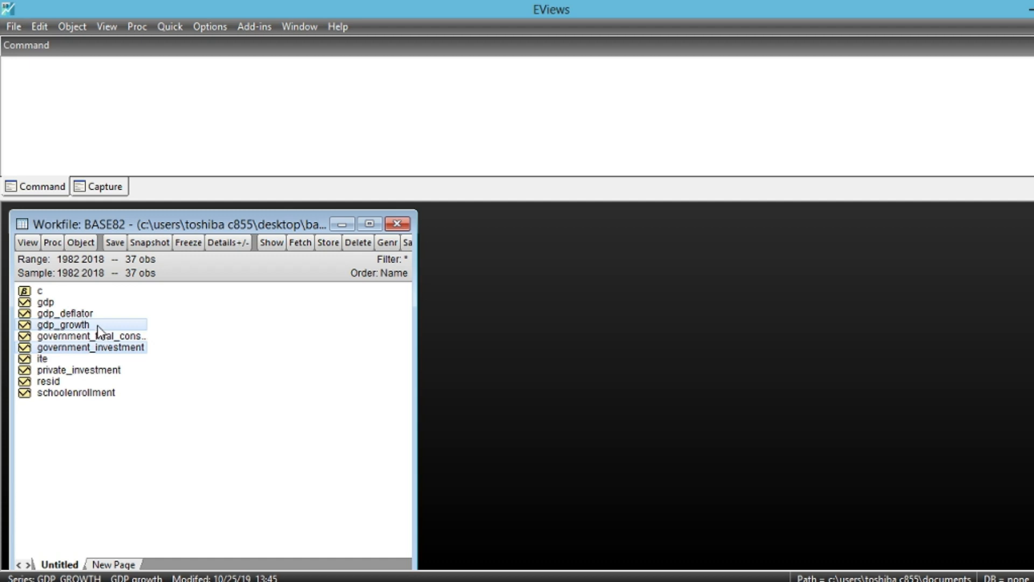
right_click(99, 330)
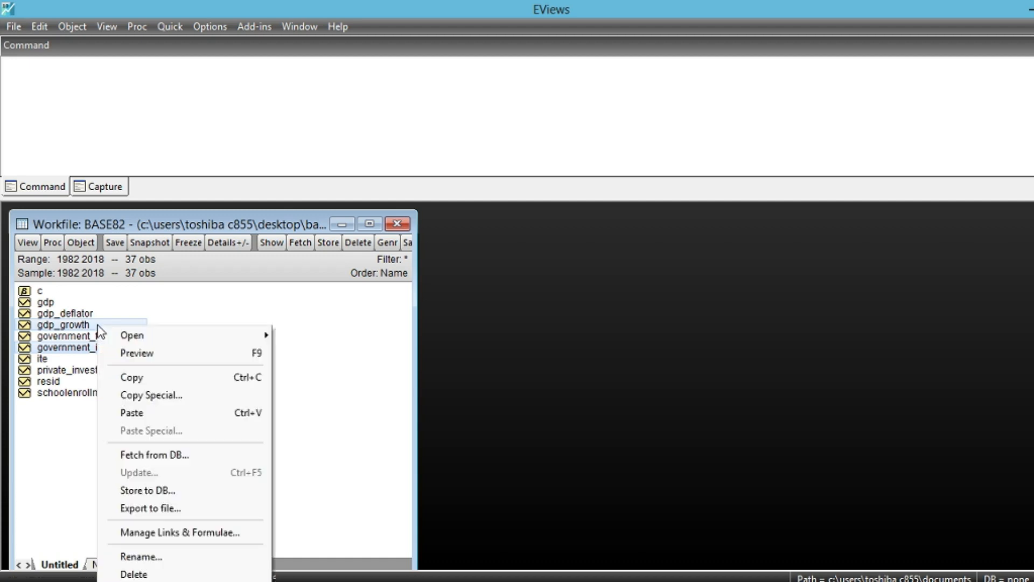
mouse_move(151, 339)
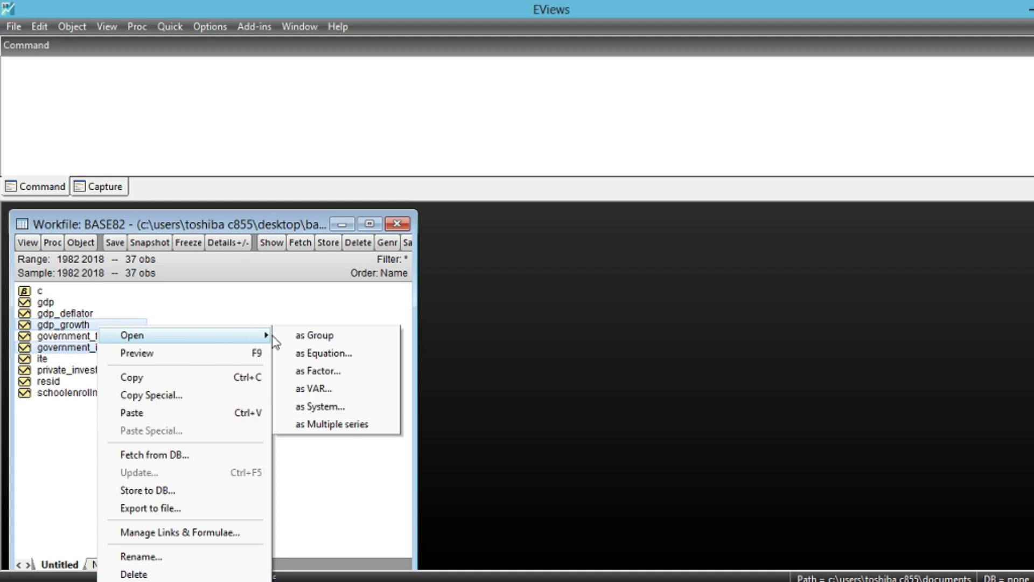
click(329, 390)
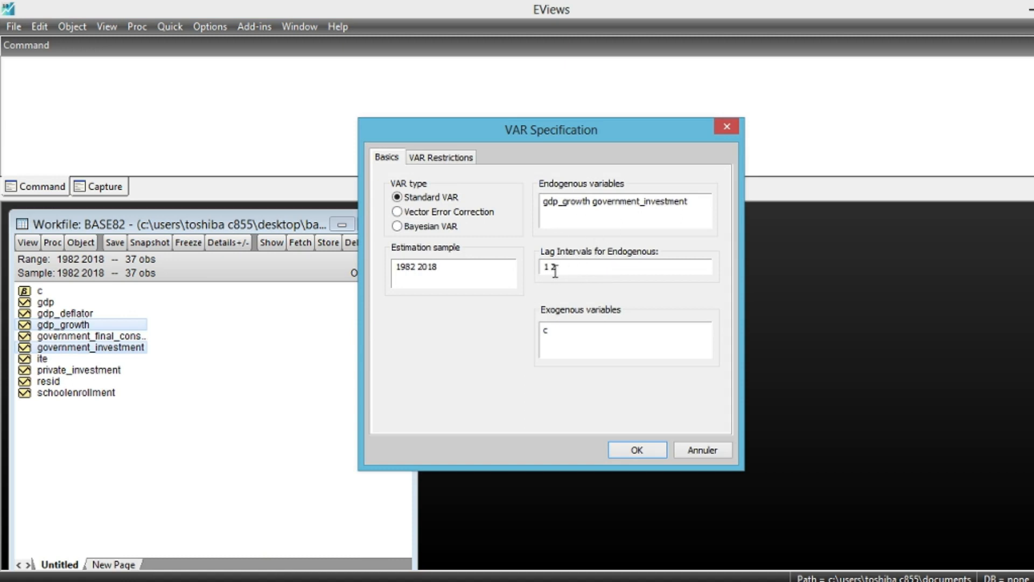
click(552, 333)
click(650, 447)
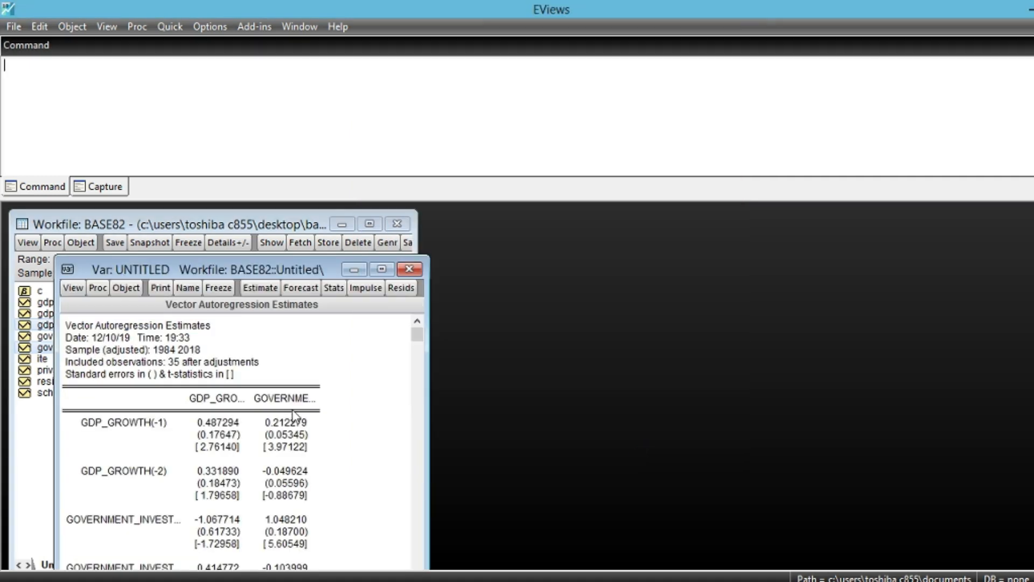
- Run the VAR's Johansen cointegration test assuming an intercept (no trend) in CE and no intercept in VAR, with lag intervals 1 2
scroll(418, 337, down, 2)
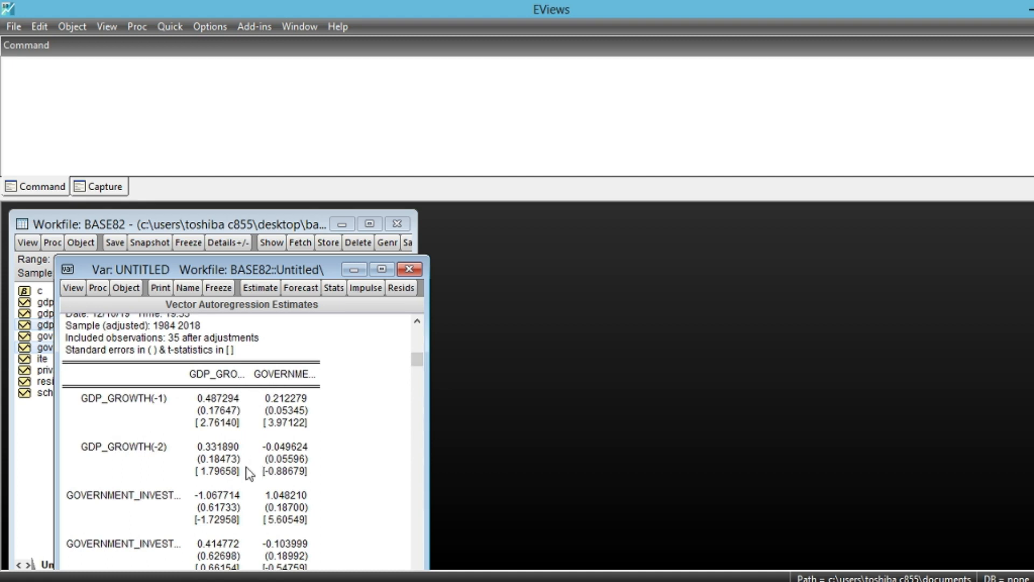
scroll(222, 460, down, 1)
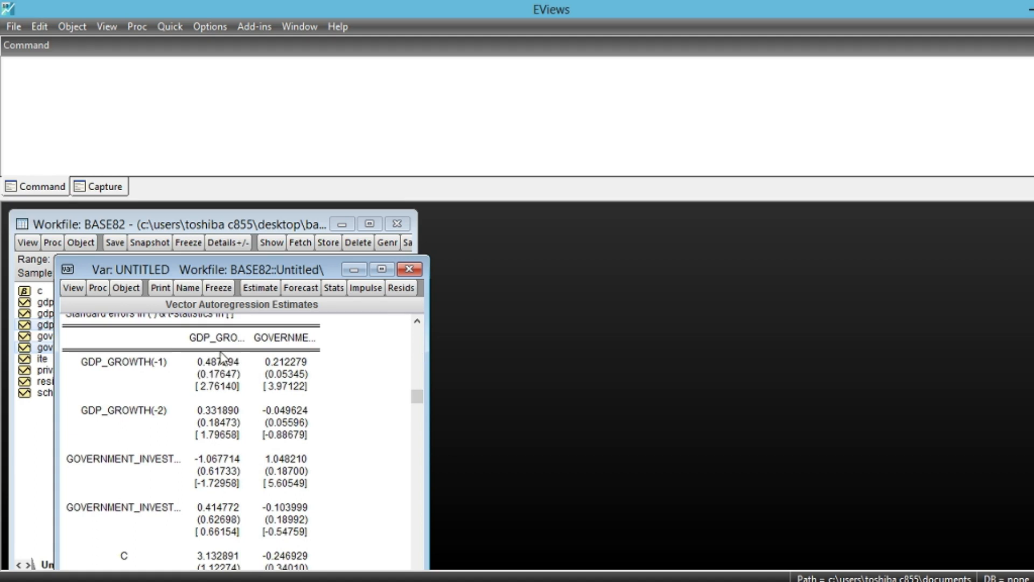
scroll(238, 469, down, 1)
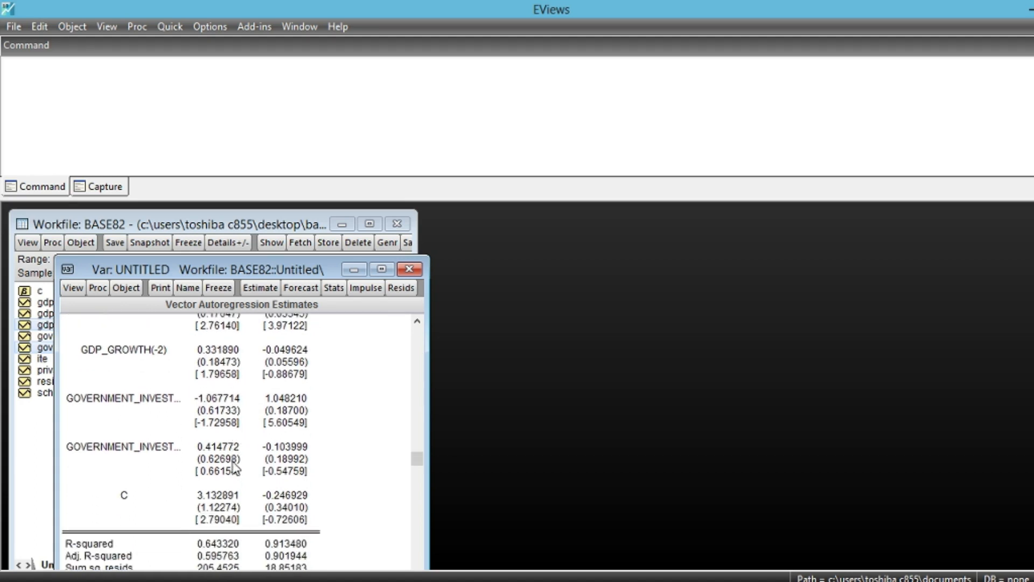
scroll(231, 520, down, 1)
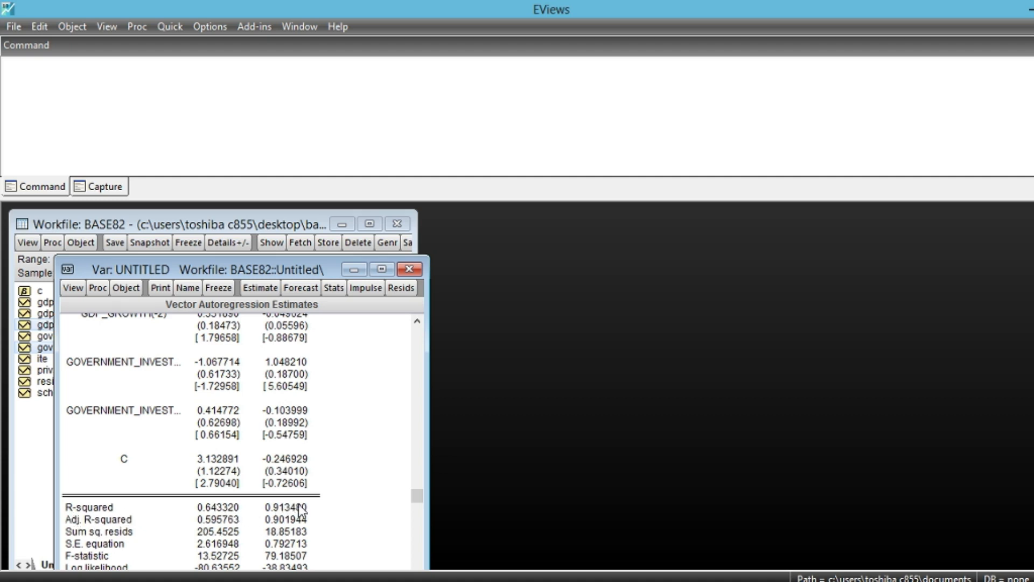
scroll(202, 501, up, 3)
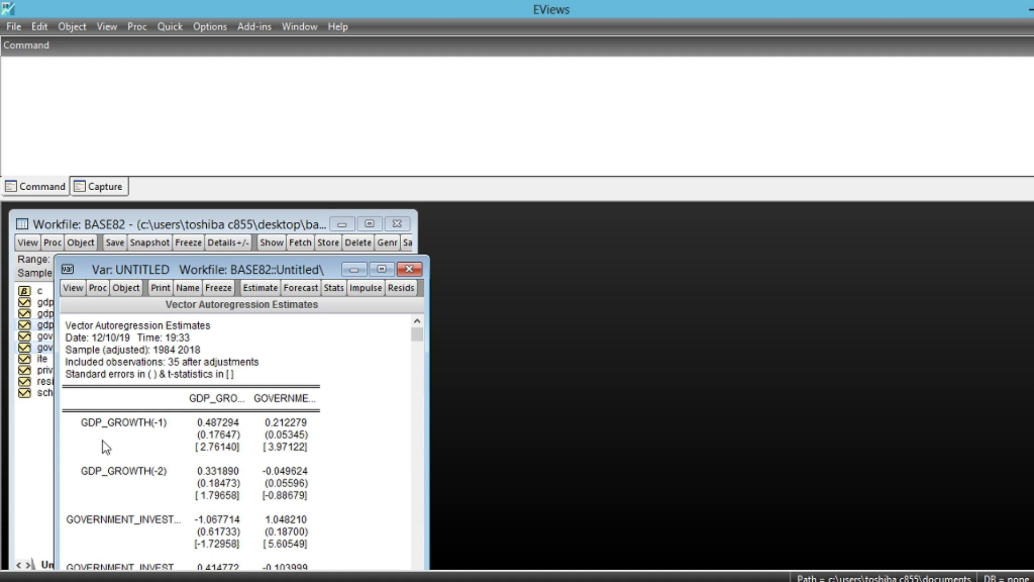
click(73, 288)
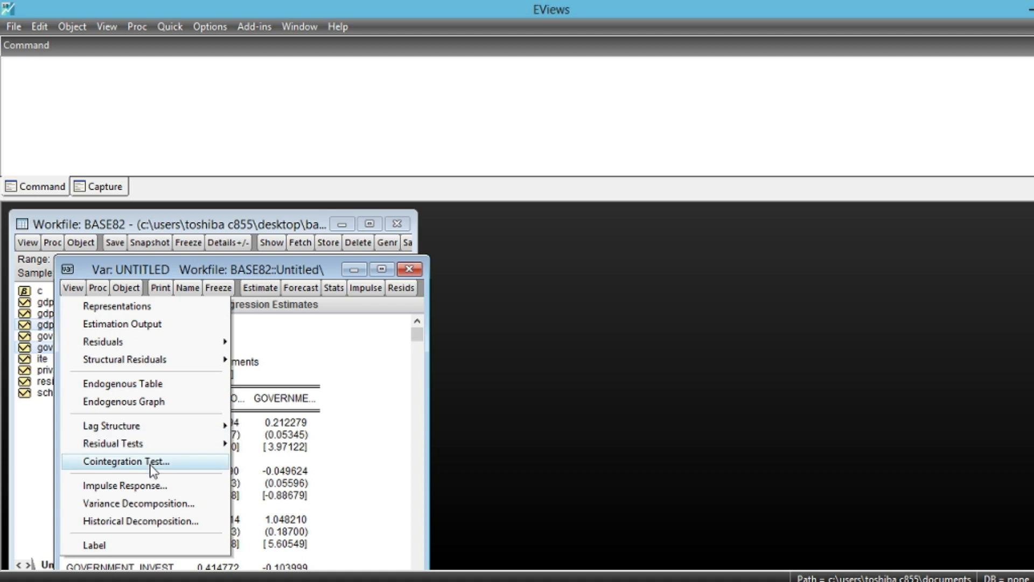
click(171, 464)
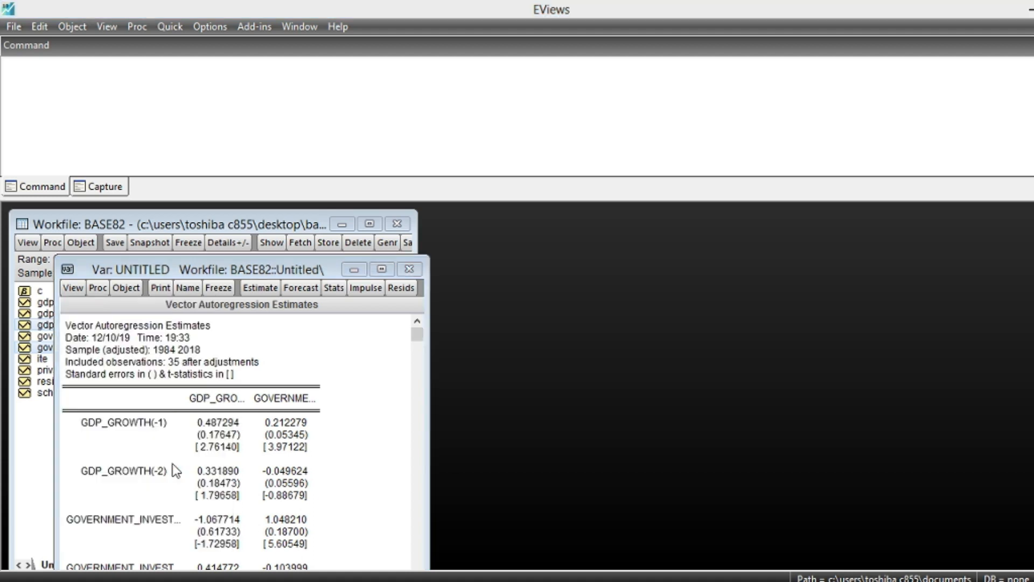
drag(279, 286, 689, 236)
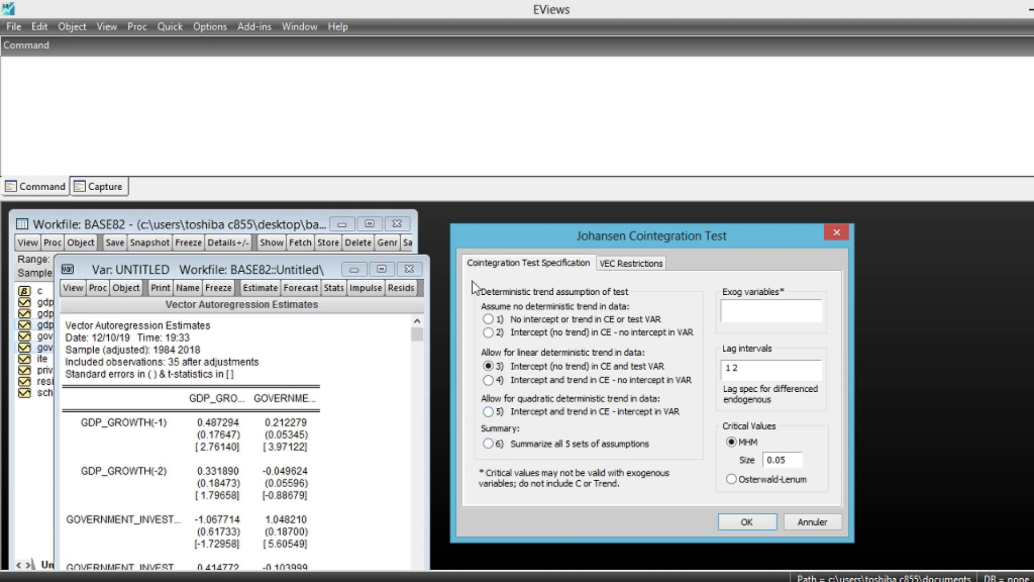
click(488, 332)
click(749, 523)
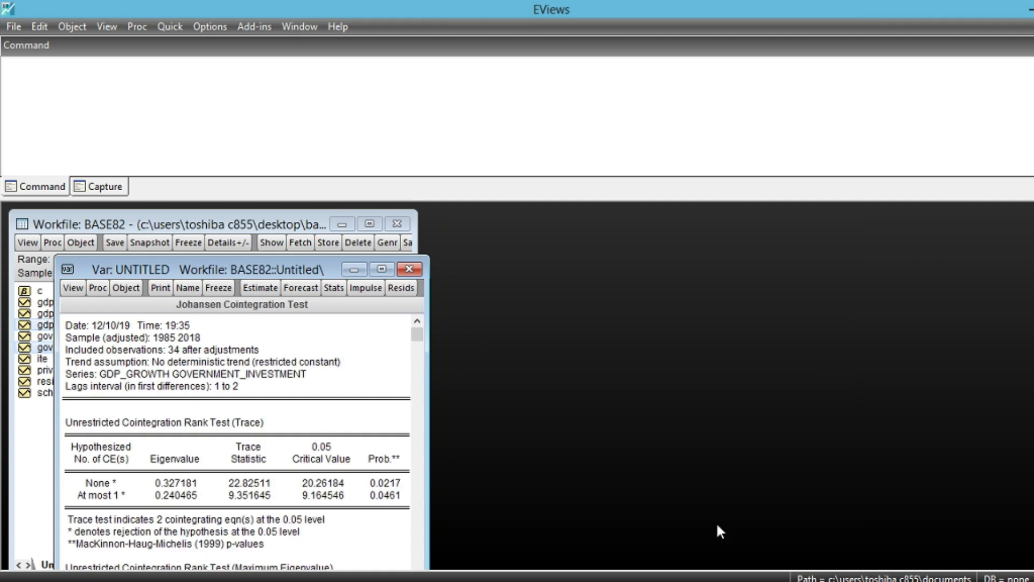
- Examine the Johansen test's trace and maximum eigenvalue results, and its cointegrating and adjustment coefficients
drag(243, 270, 647, 233)
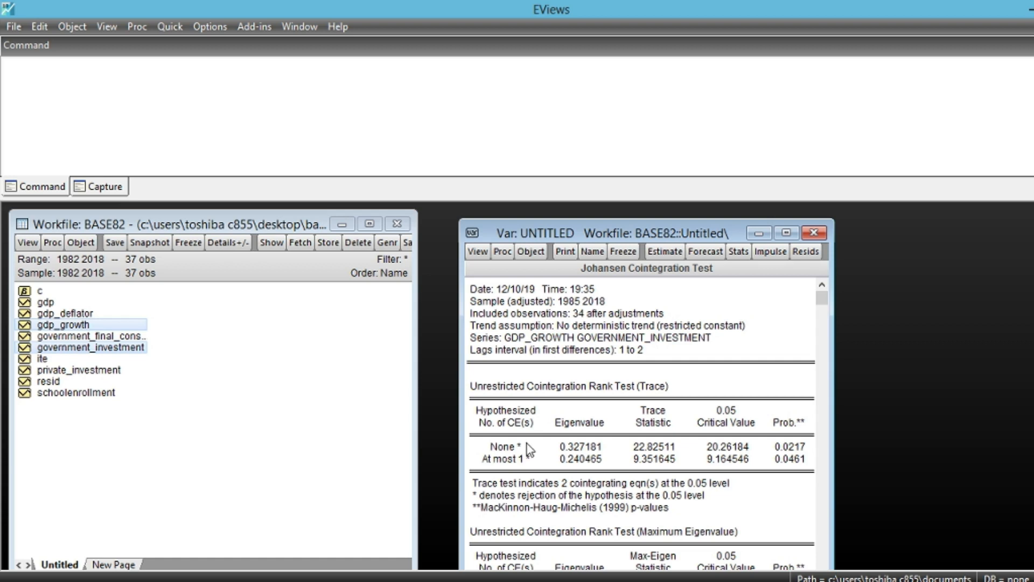
scroll(582, 502, down, 2)
scroll(581, 502, down, 1)
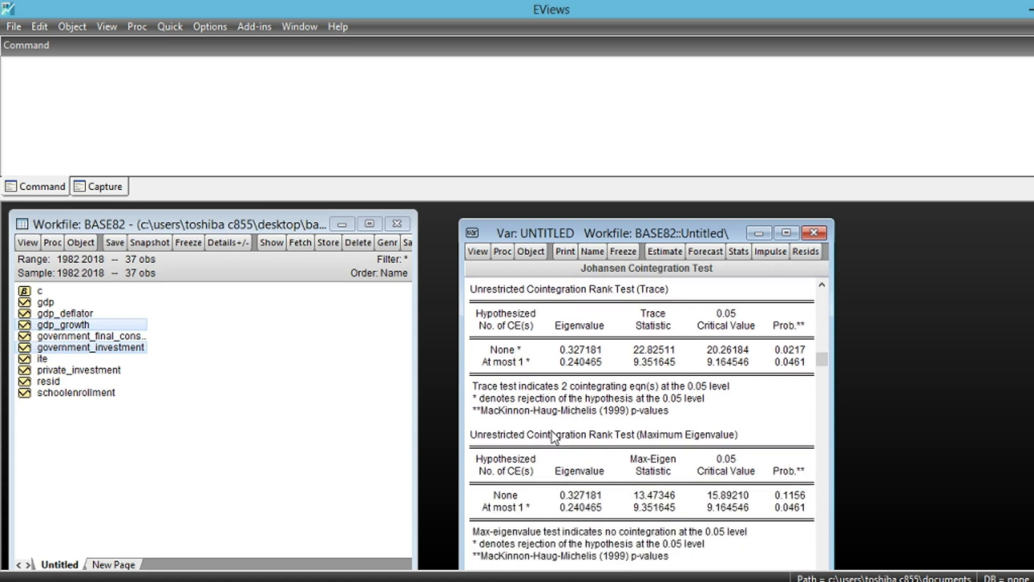
scroll(566, 493, down, 1)
scroll(557, 490, down, 1)
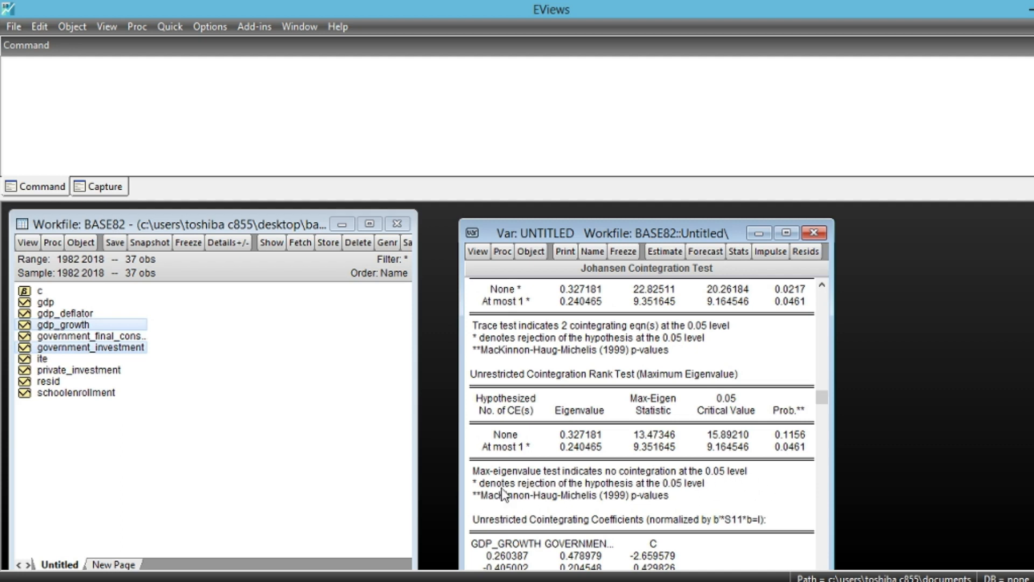
scroll(507, 485, up, 2)
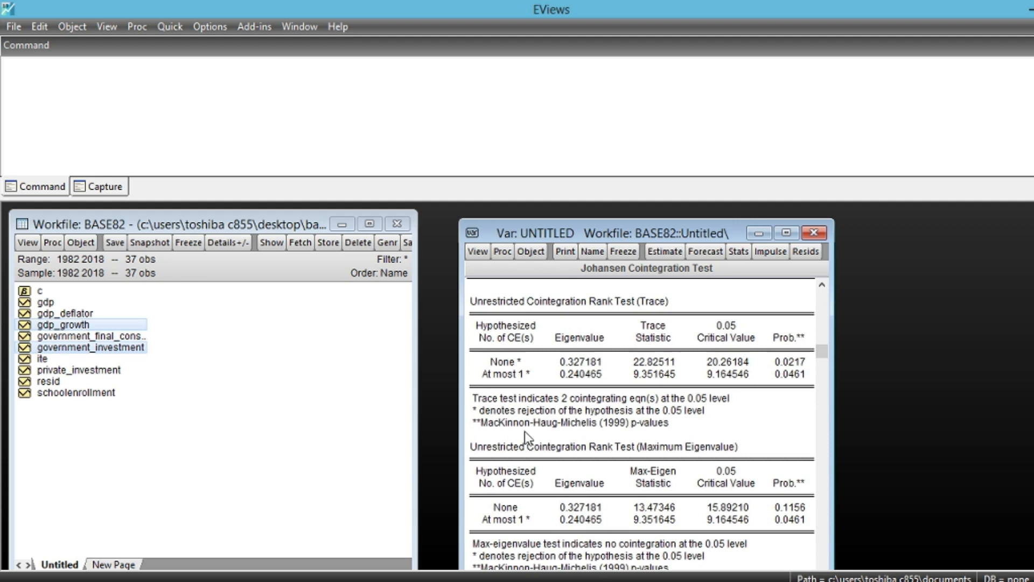
scroll(625, 490, down, 3)
scroll(618, 507, down, 3)
scroll(602, 485, down, 6)
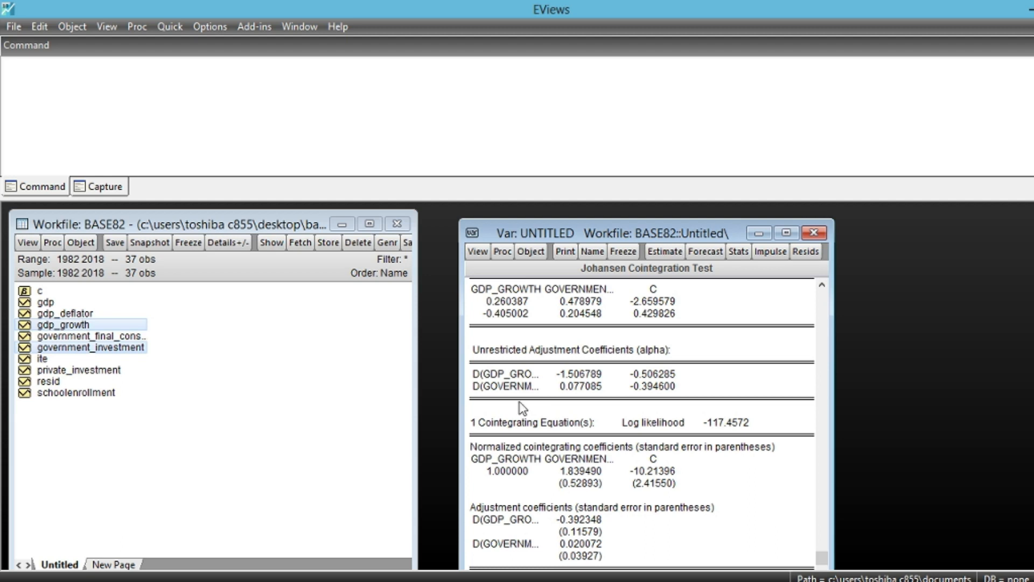
- Re-estimate the model as a Vector Error Correction with lag intervals 1 1 for the differenced endogenous variables
click(664, 251)
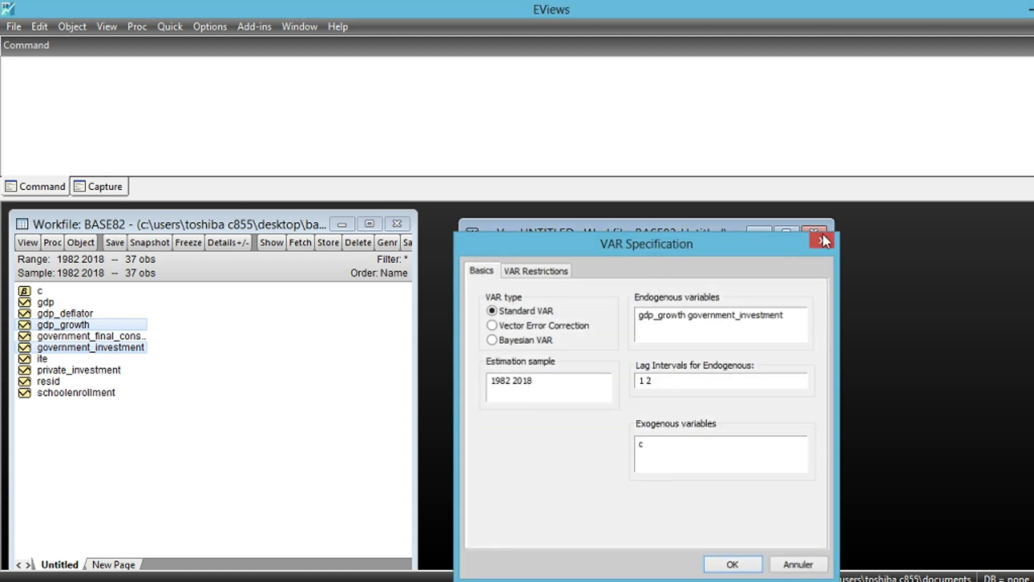
click(822, 238)
click(667, 251)
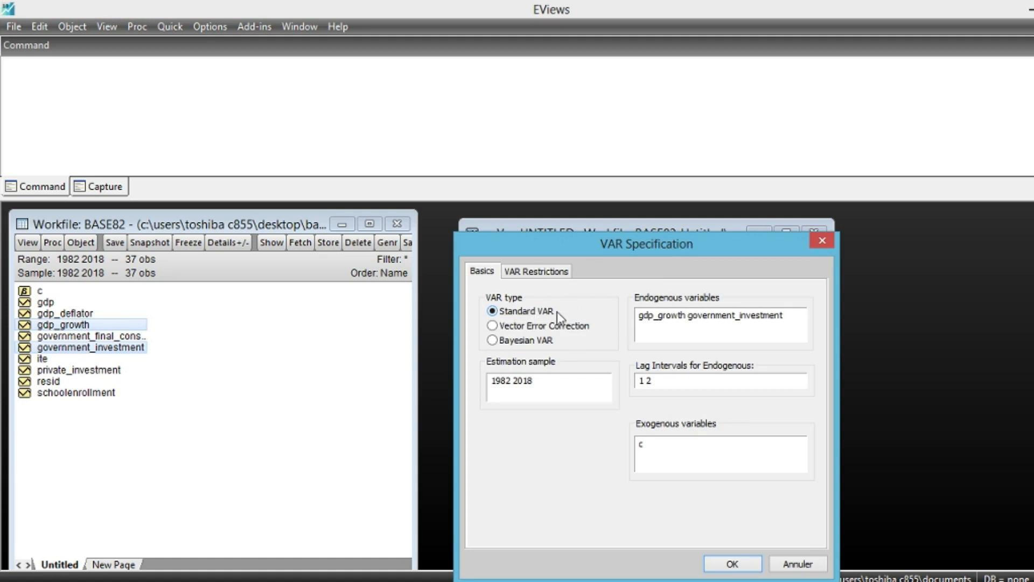
click(515, 325)
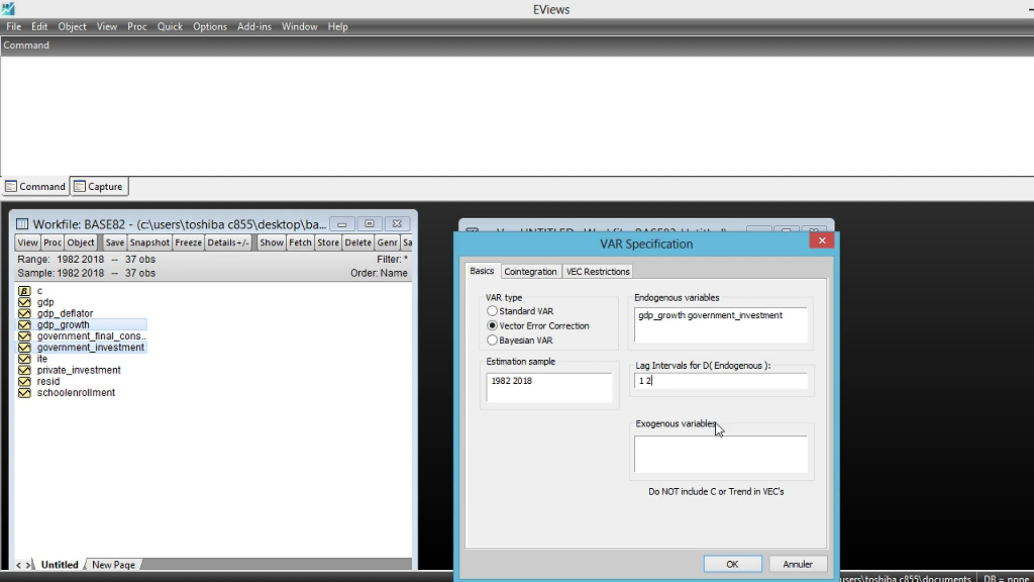
key(BackSpace)
text(1)
click(733, 564)
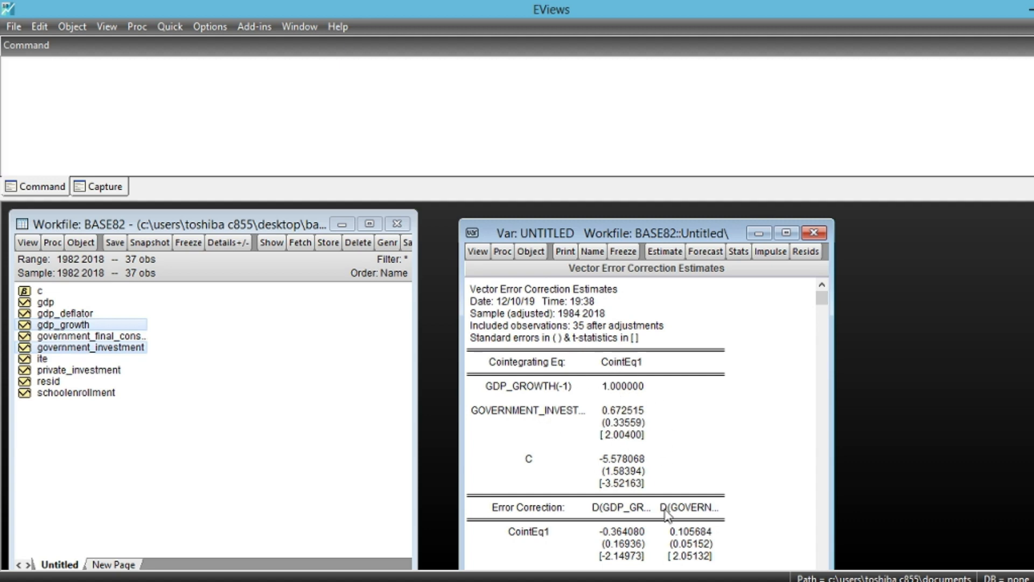
- Examine the vector error correction estimates: the cointegrating equation, the error correction coefficients with their t-statistics, and the R-squared values
scroll(668, 515, down, 1)
scroll(668, 514, down, 5)
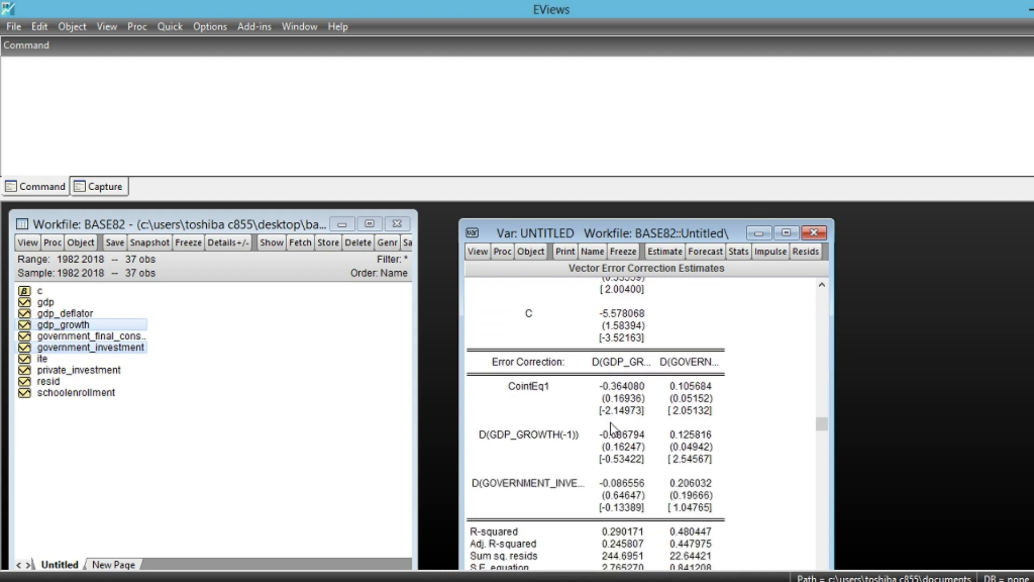
scroll(618, 426, up, 1)
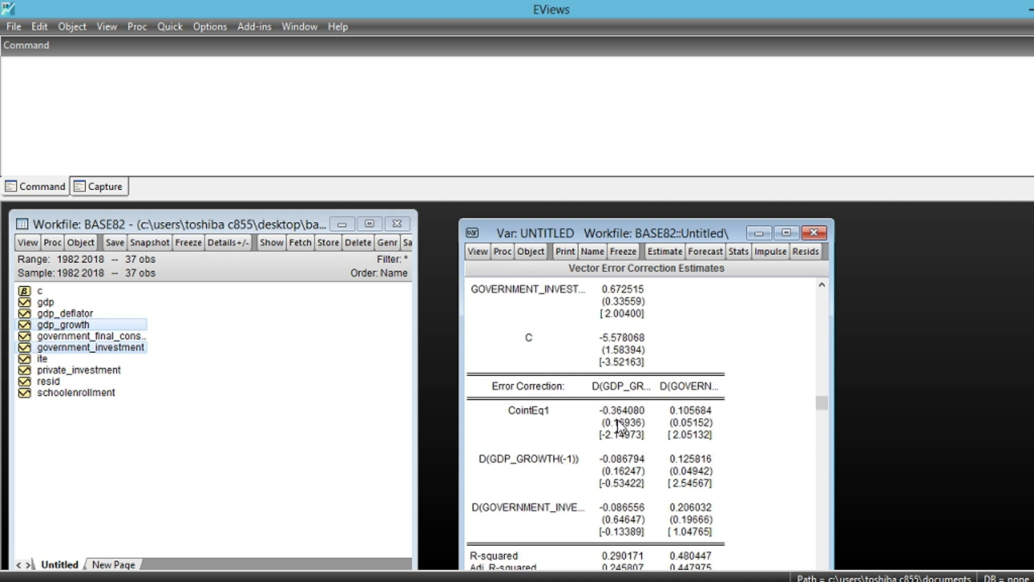
scroll(620, 426, down, 2)
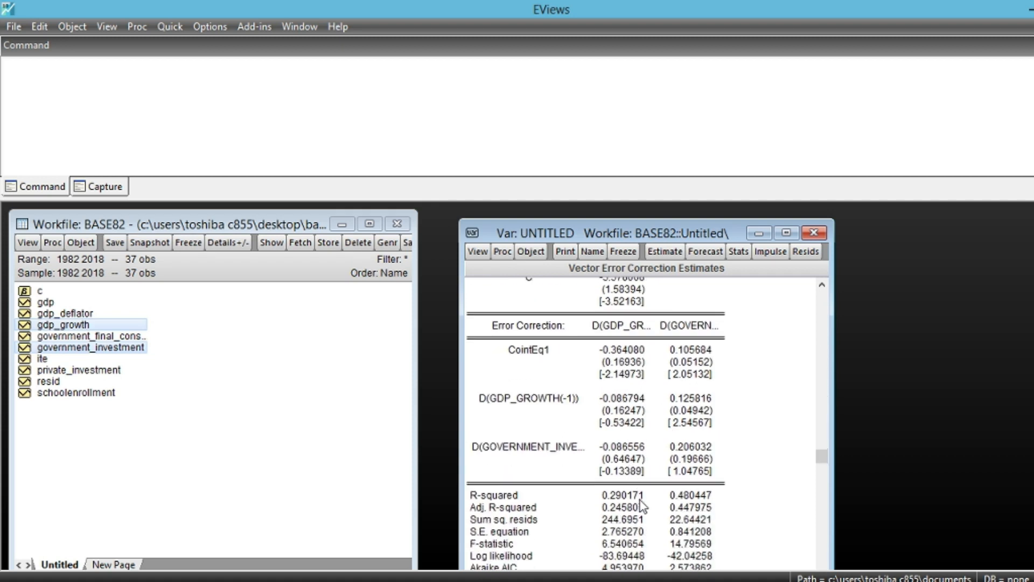
scroll(643, 506, up, 1)
scroll(642, 506, up, 4)
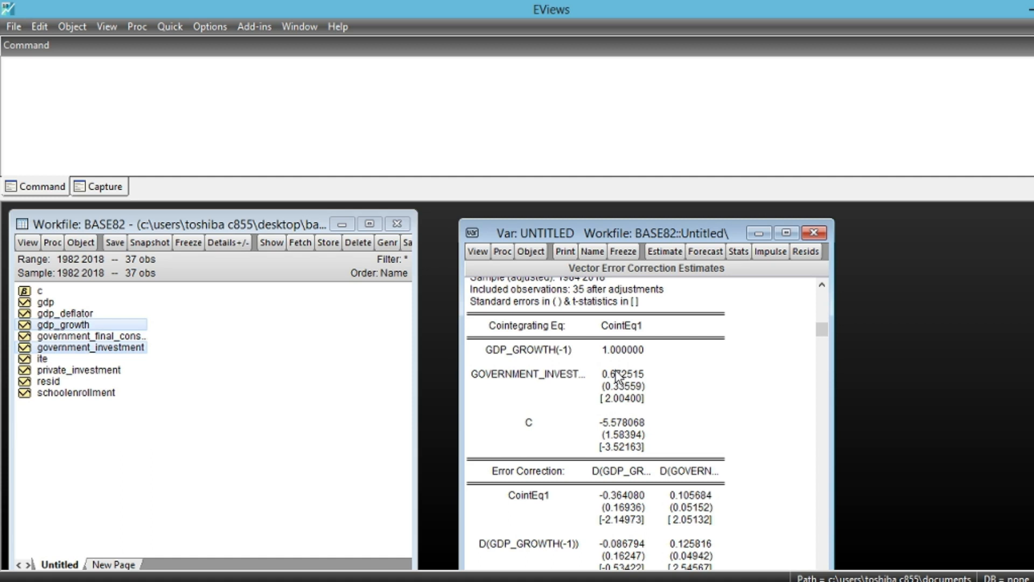
scroll(632, 519, down, 1)
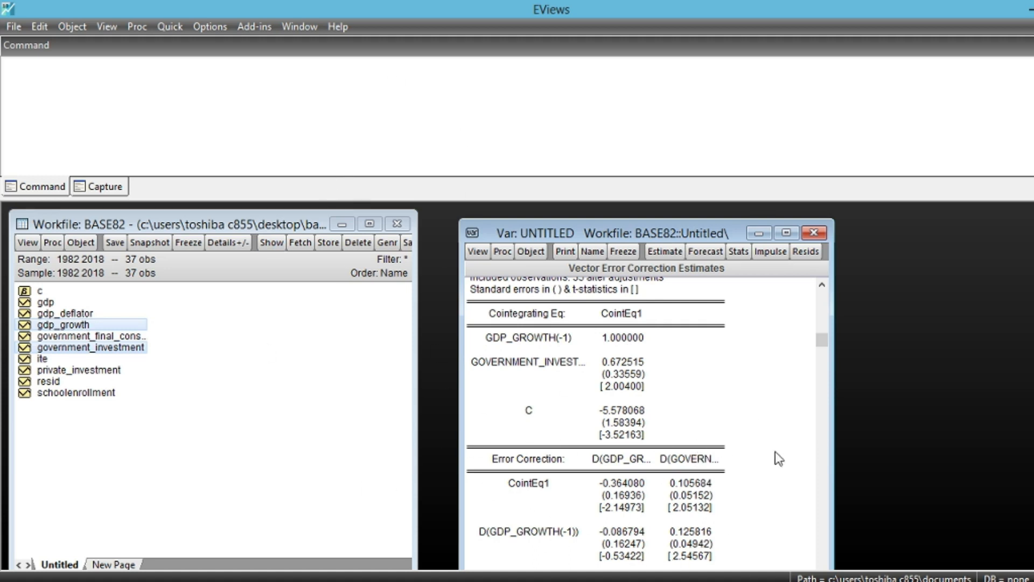
scroll(641, 495, down, 2)
scroll(642, 495, down, 1)
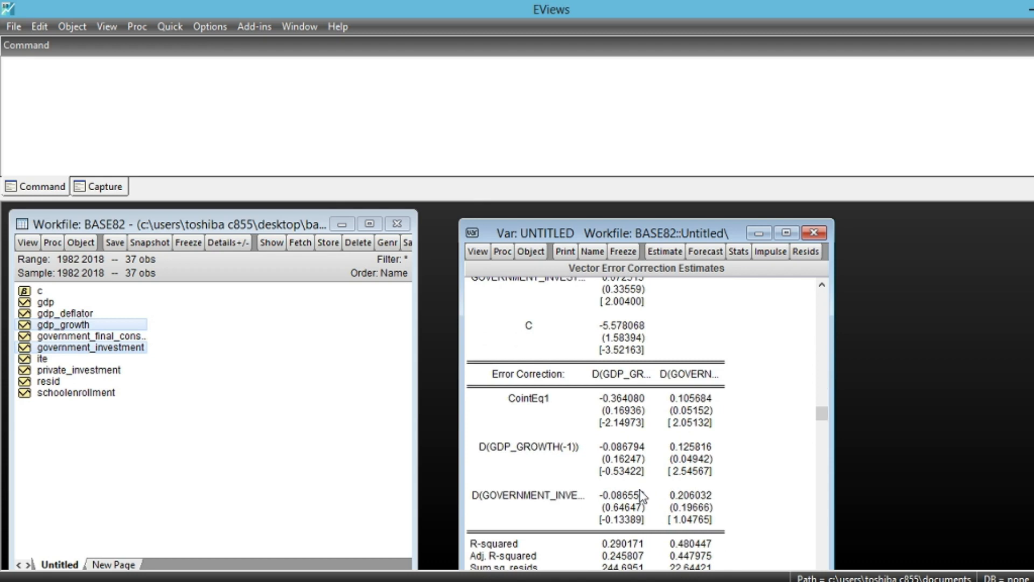